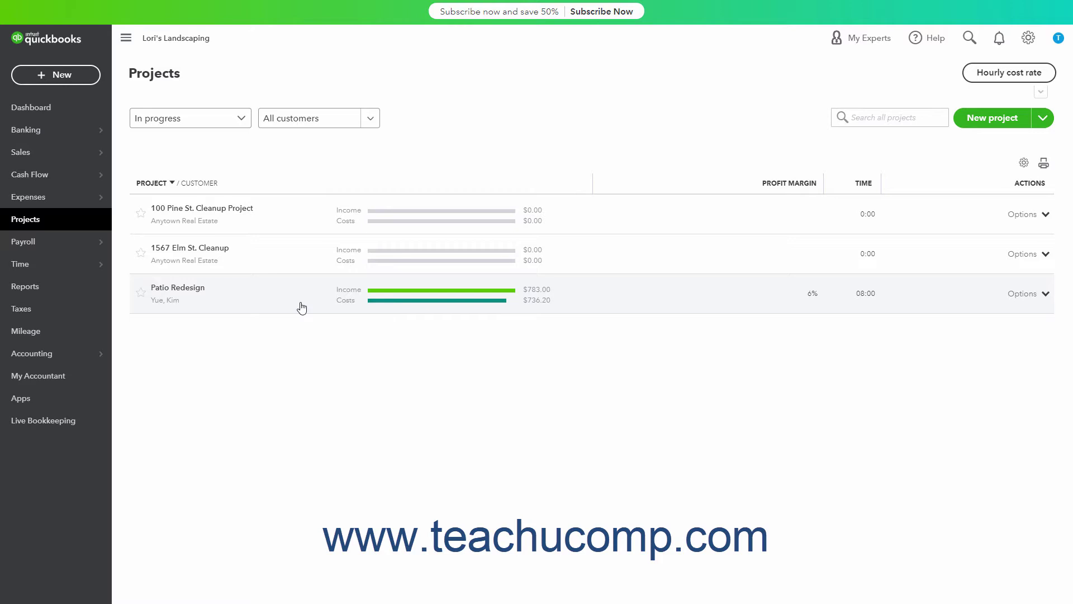
- Open the Patio Redesign project and list the transaction types that can be added to it
click(302, 308)
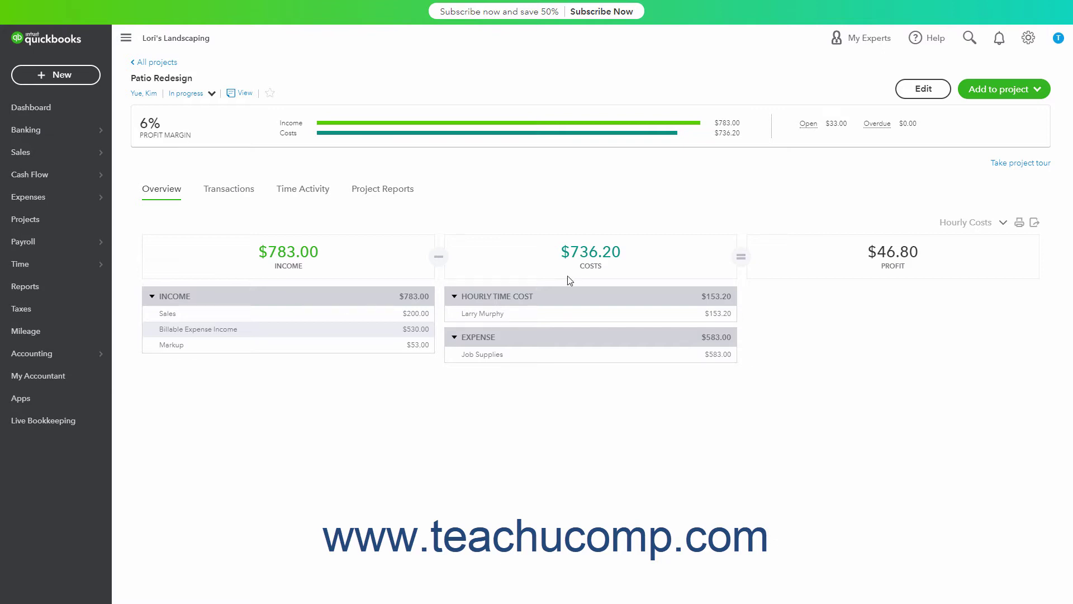
click(1037, 91)
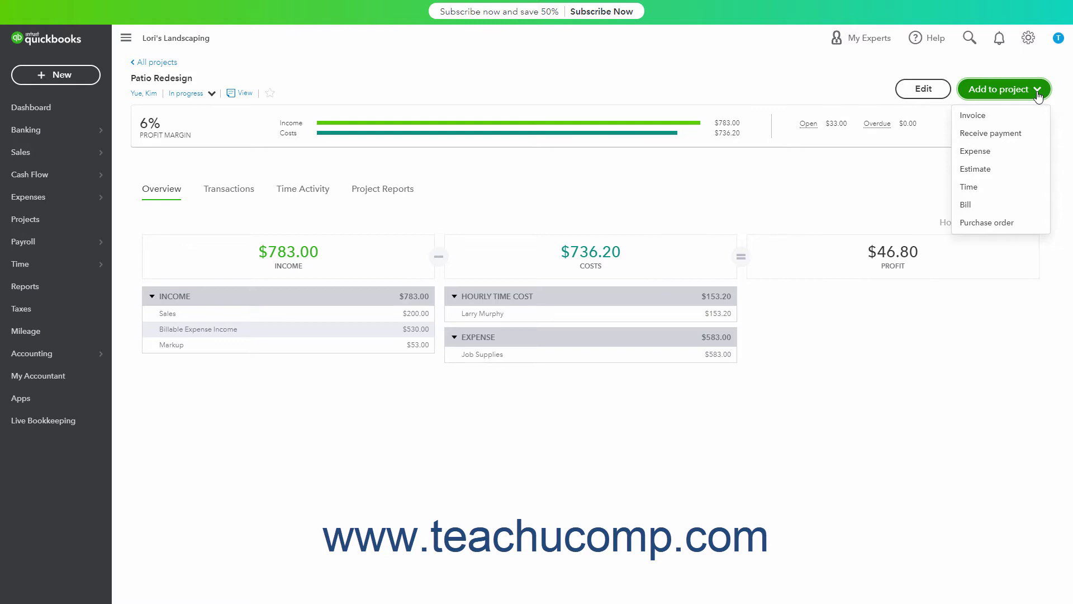
- Start a new project expense with Landscaping Supplies Wholesale as the payee
click(998, 150)
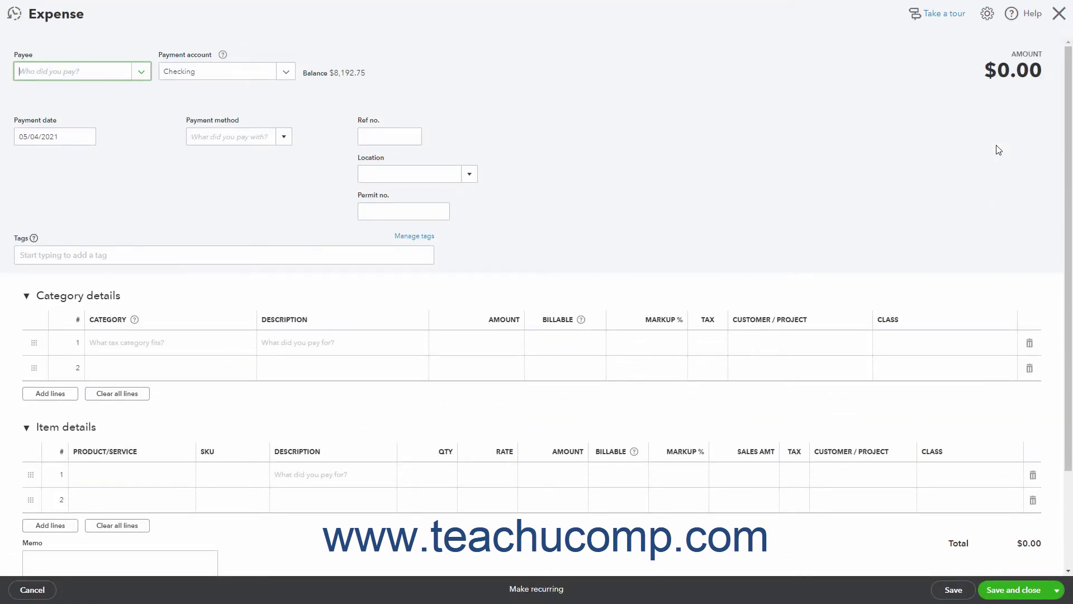
click(142, 73)
click(122, 187)
- Date it 04/26/2021, pay by check with Ref no. 5263, and delete the gardening shears line
click(86, 137)
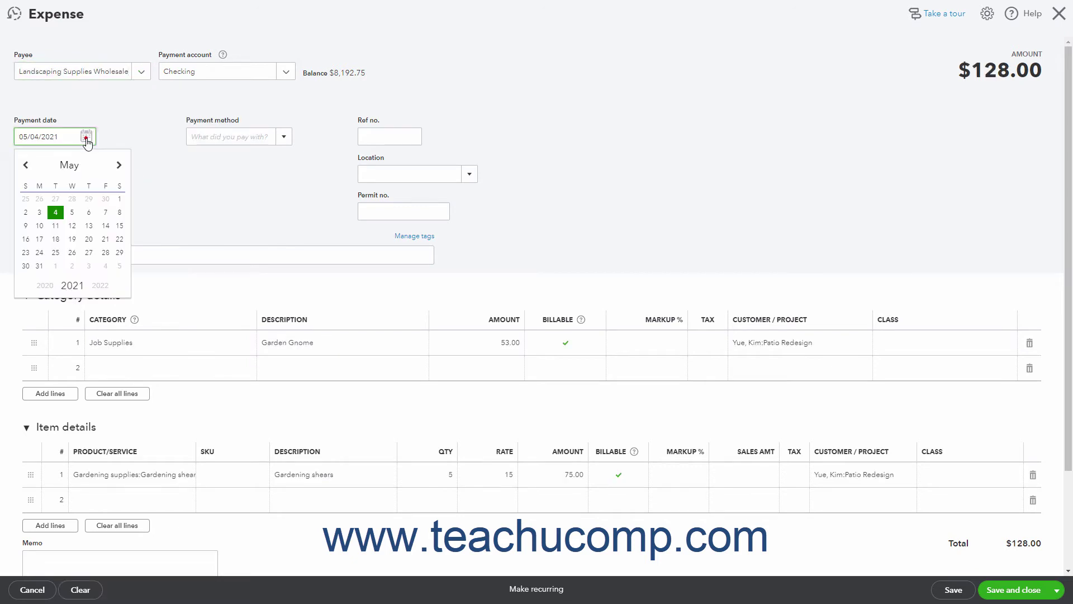
click(25, 166)
click(39, 252)
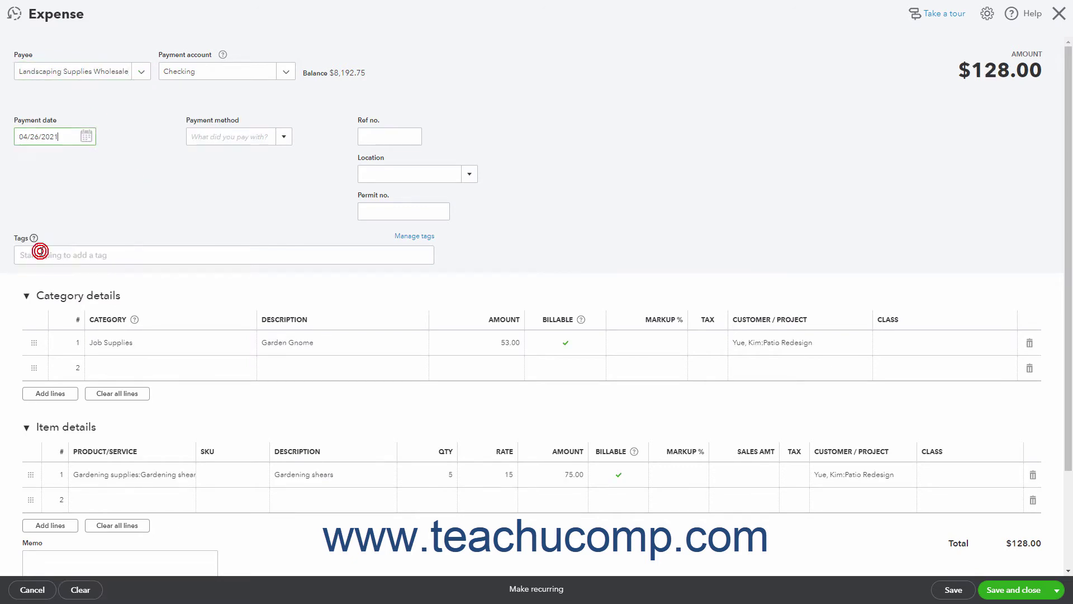
click(283, 137)
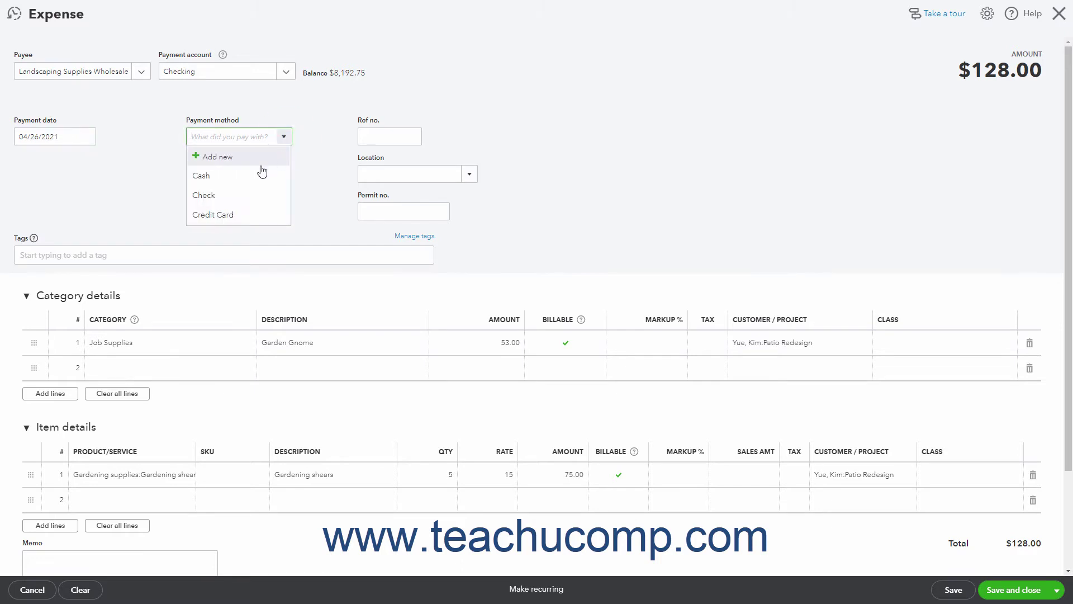
click(244, 194)
click(390, 136)
text(5263)
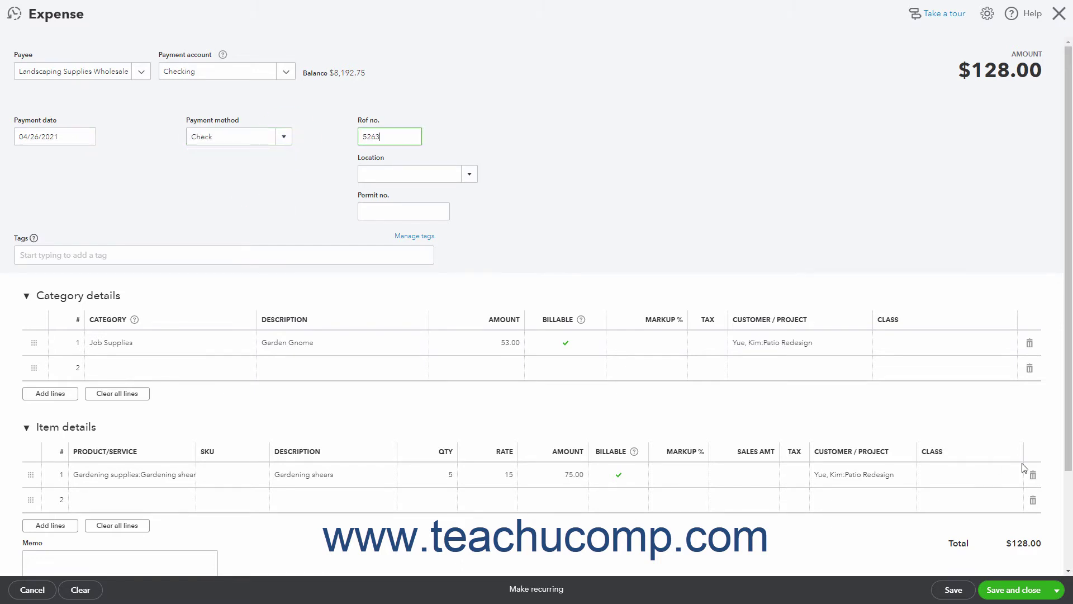
click(1033, 475)
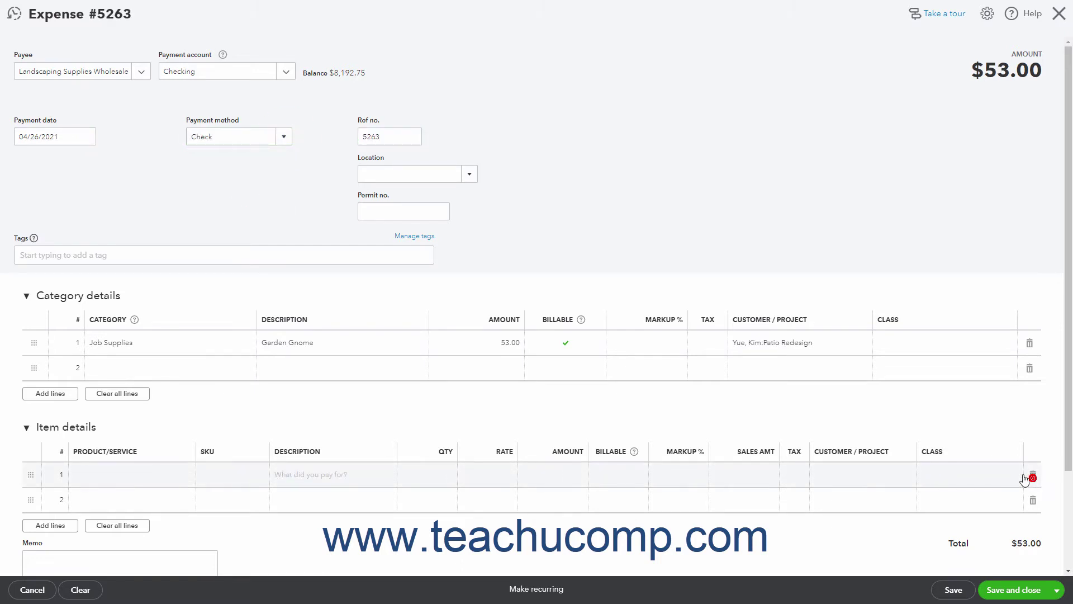
- Change the Job Supplies line to Garden Fountain for 105.00, keep Patio Redesign, and save the expense
click(329, 345)
click(328, 345)
key(BackSpace)
key(BackSpace)
key(BackSpace)
key(BackSpace)
key(BackSpace)
text(Fountain)
key(Tab)
text(105)
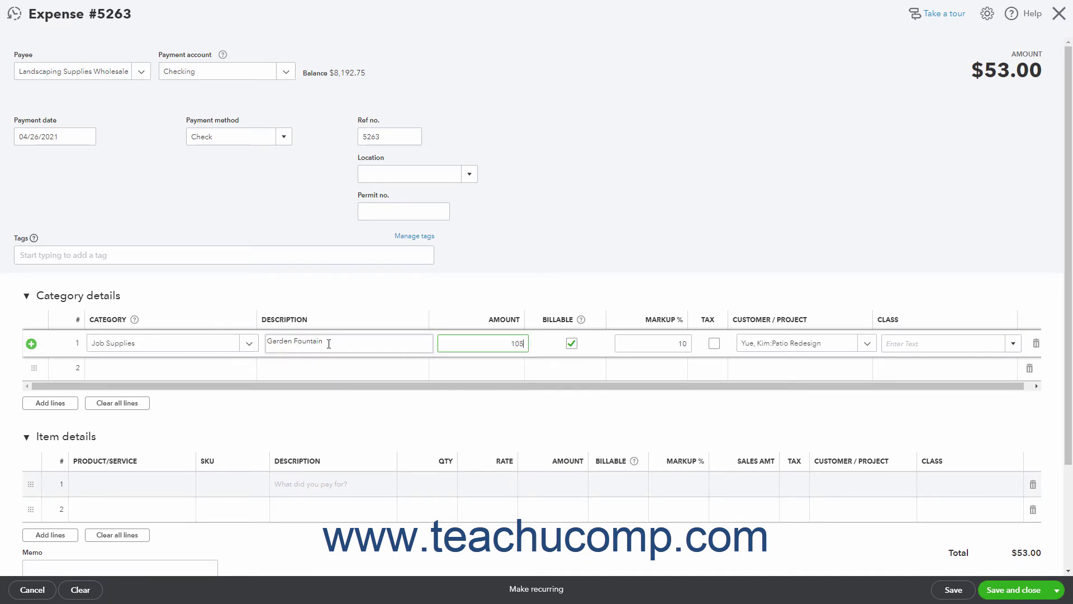
key(Tab)
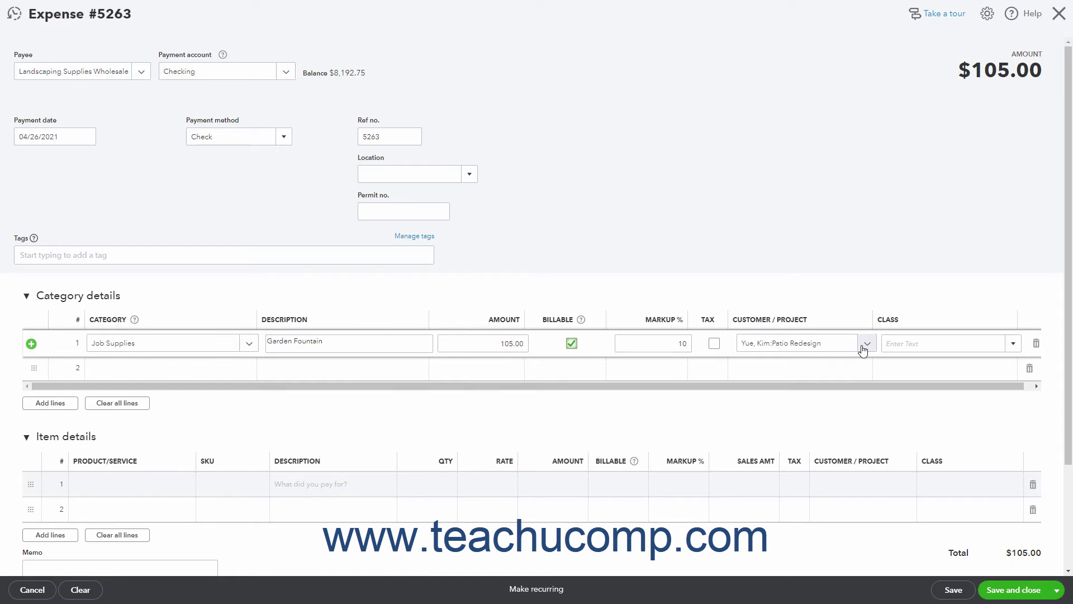
click(867, 344)
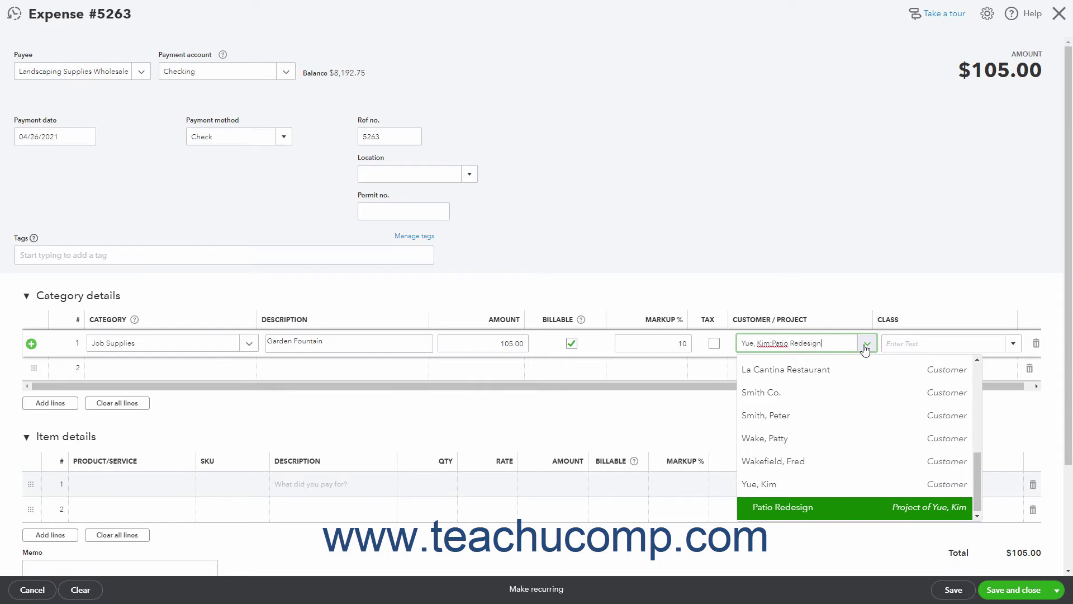
click(866, 348)
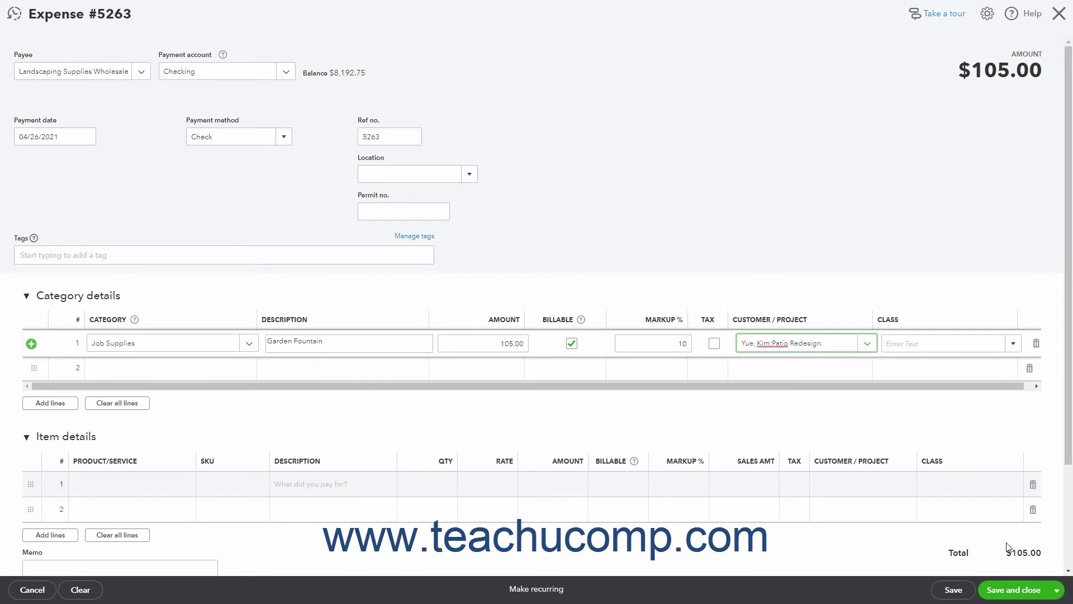
click(1014, 594)
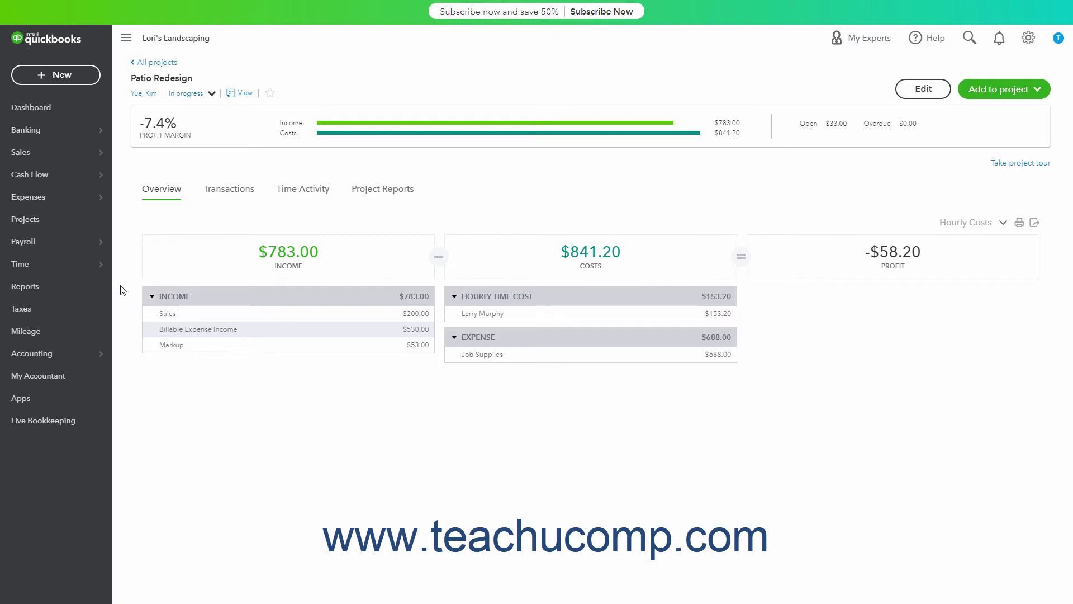
- Add time for the employee on Tuesday 04/27/2021 and open the work details form
mouse_move(76, 272)
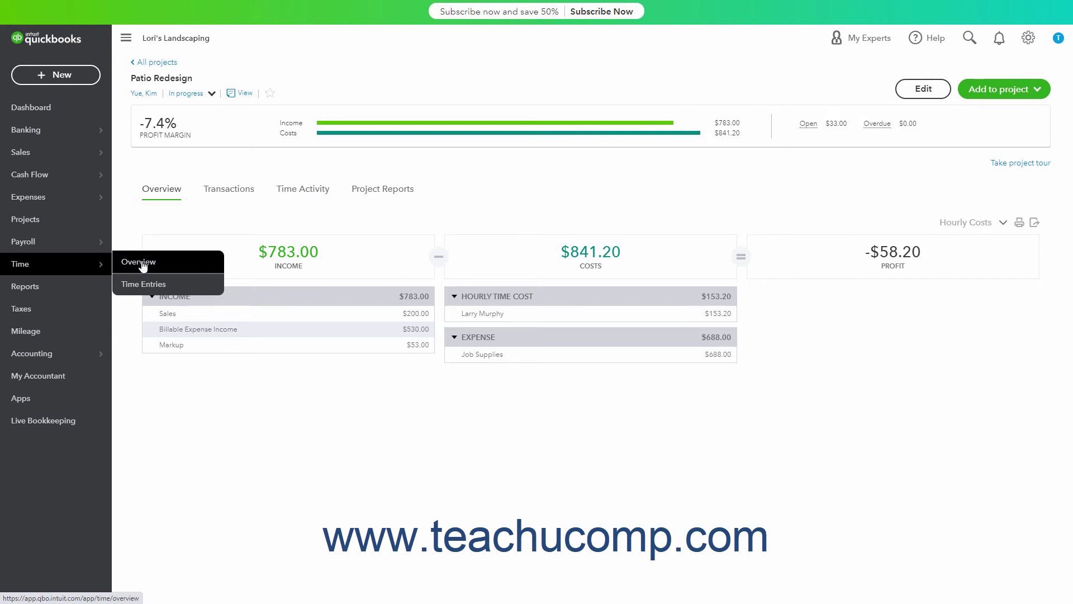
click(152, 283)
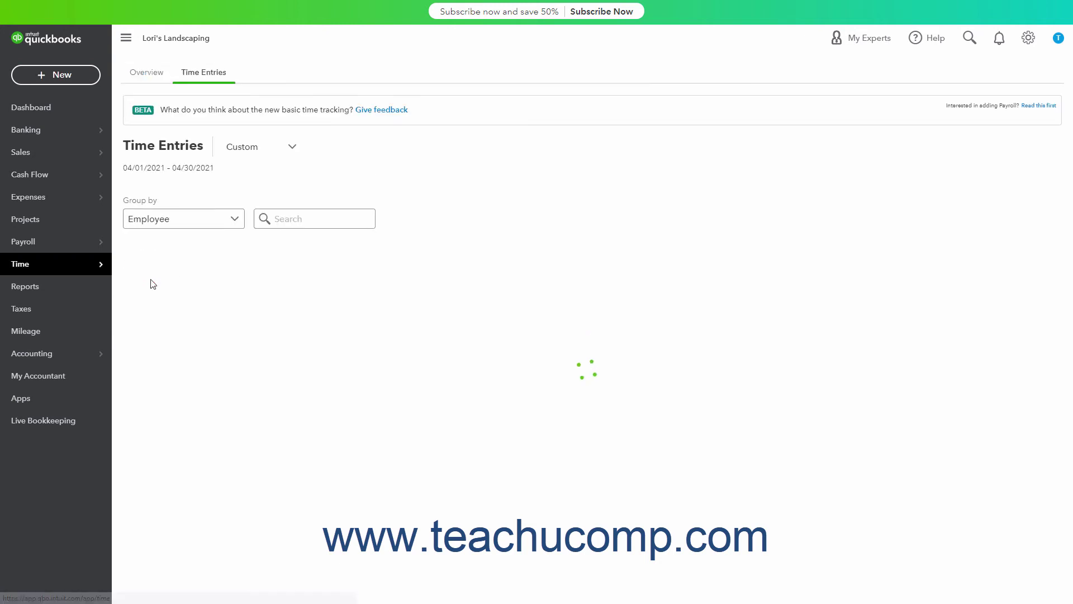
click(764, 367)
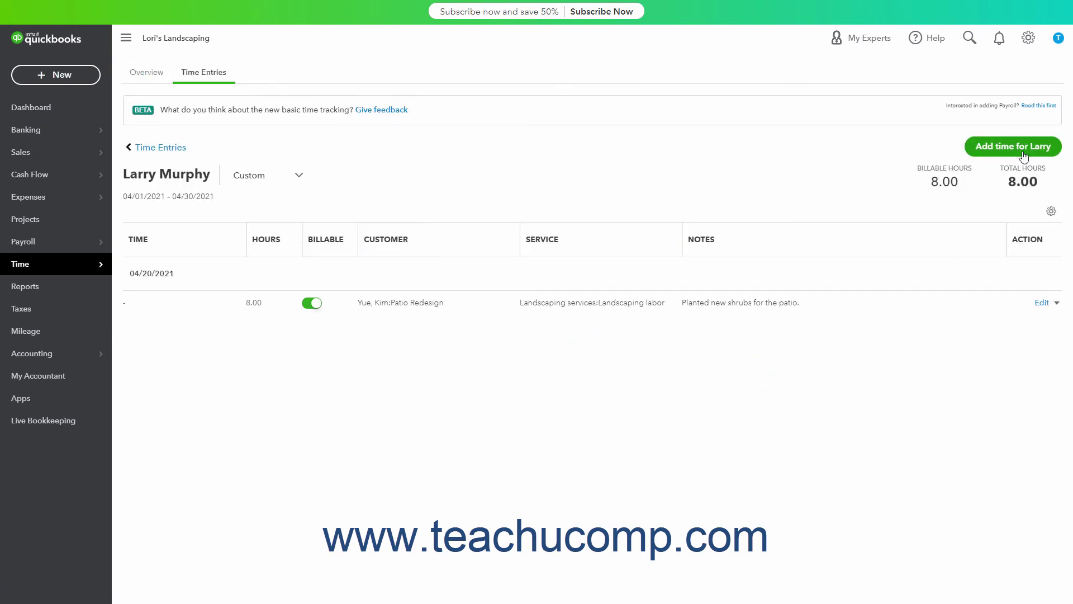
click(1023, 148)
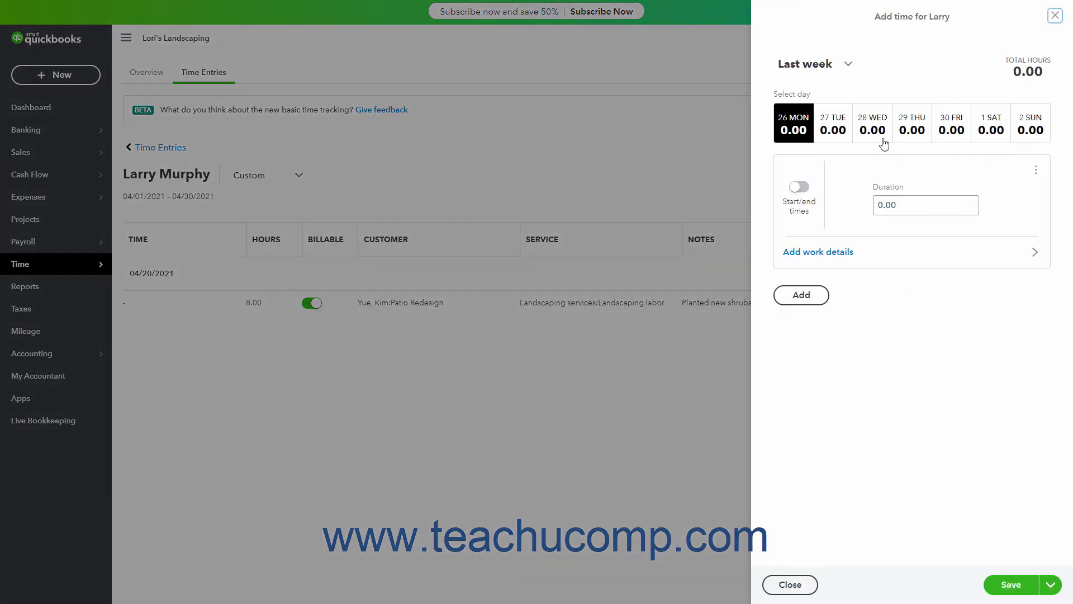
click(839, 133)
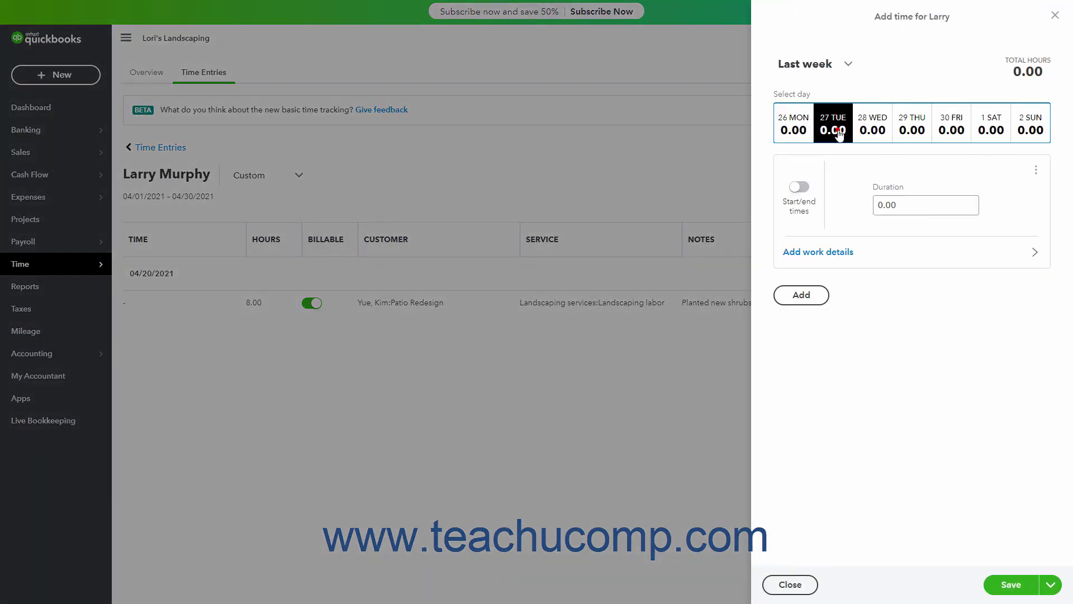
click(855, 249)
- Enter 2 hours for Patio Redesign with the Landscaping services:Landscaping labor service
click(841, 114)
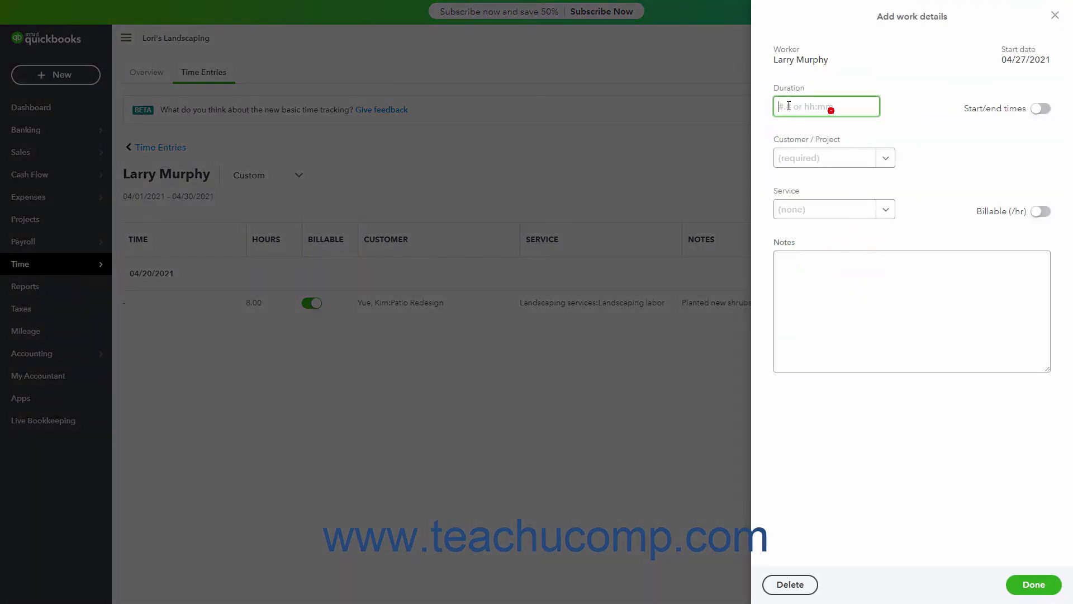
text(2)
click(883, 163)
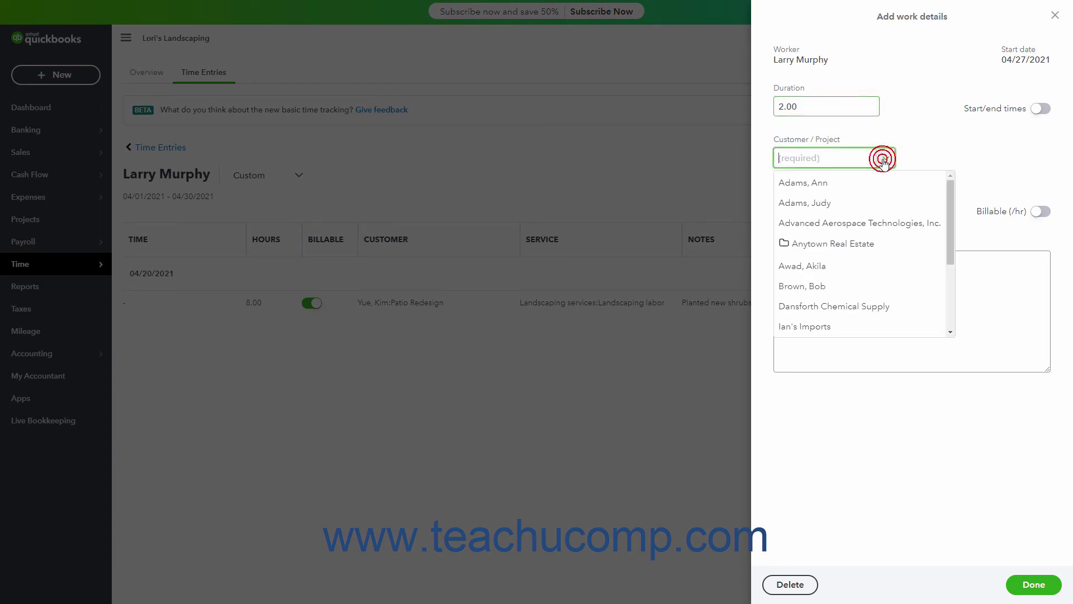
scroll(828, 290, down, 2)
click(839, 330)
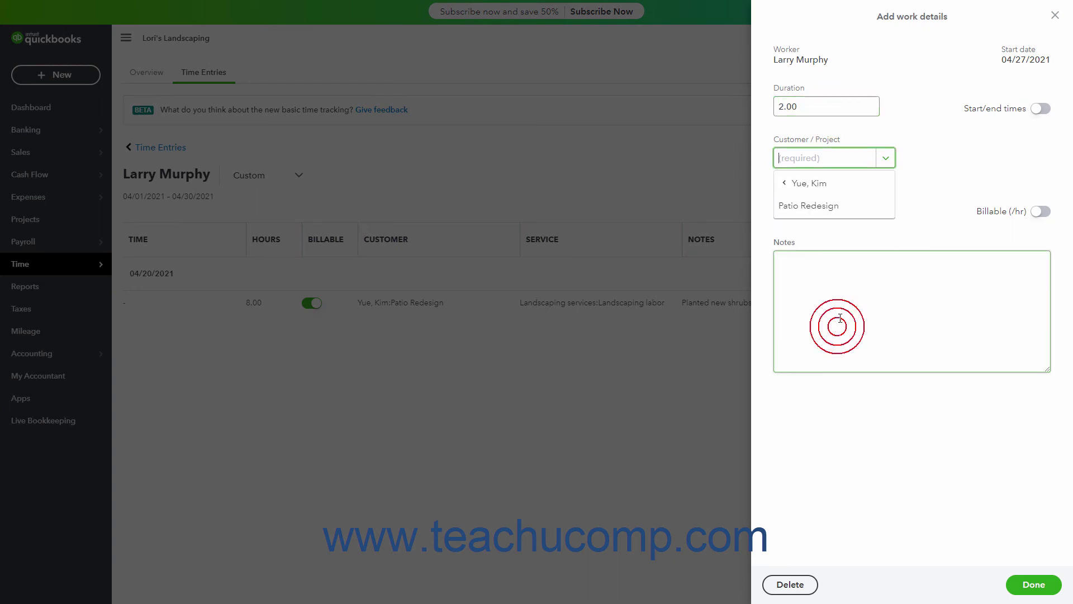
click(832, 212)
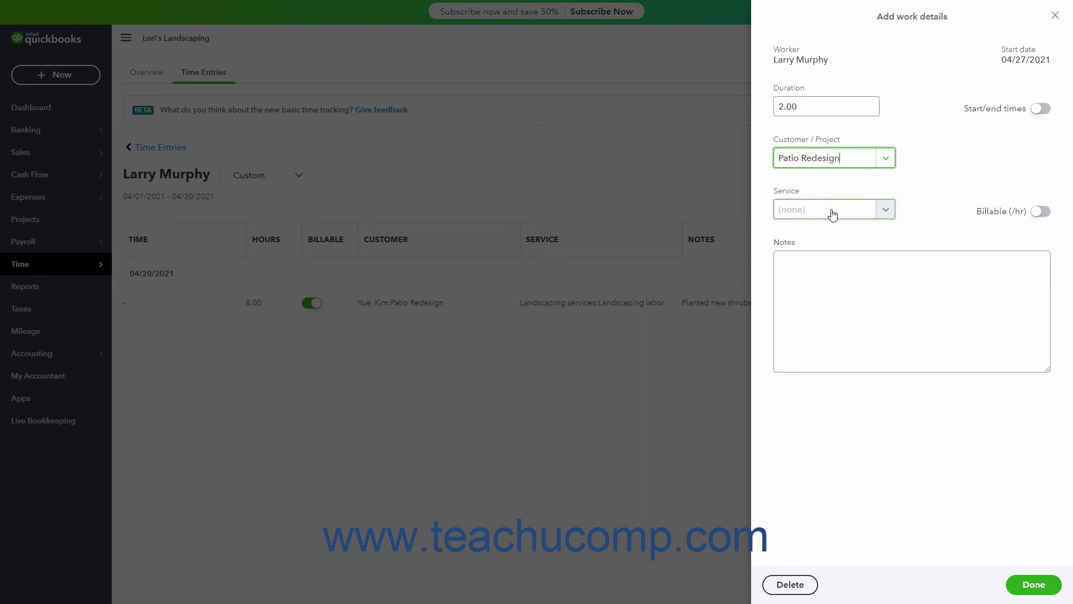
click(884, 209)
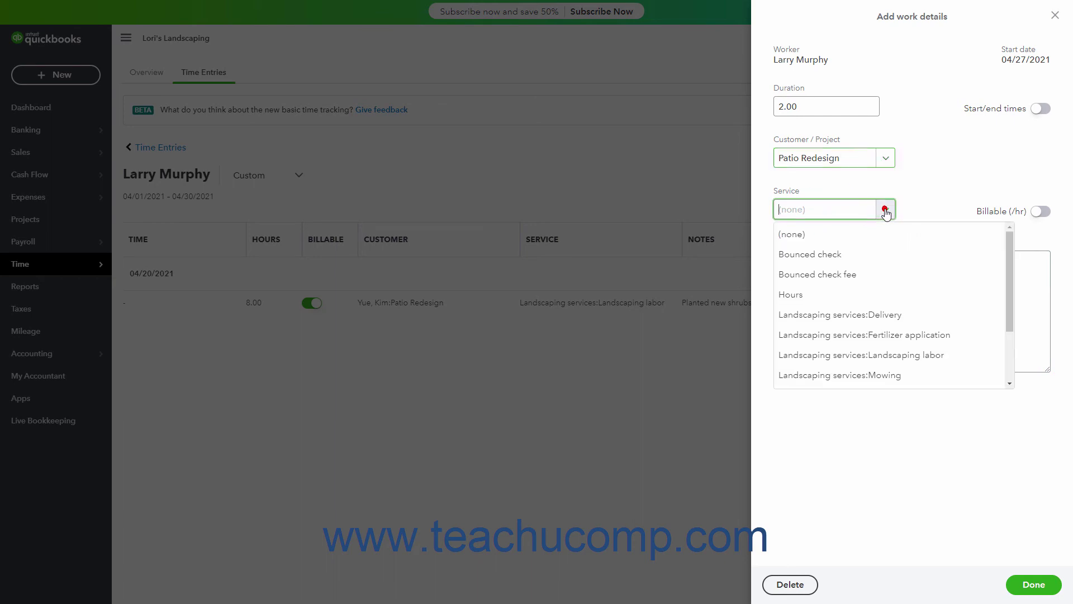
click(881, 354)
- Make the entry billable with the note 'Installed fountain', then save and close it
click(1041, 212)
click(952, 278)
text(Installed fountain)
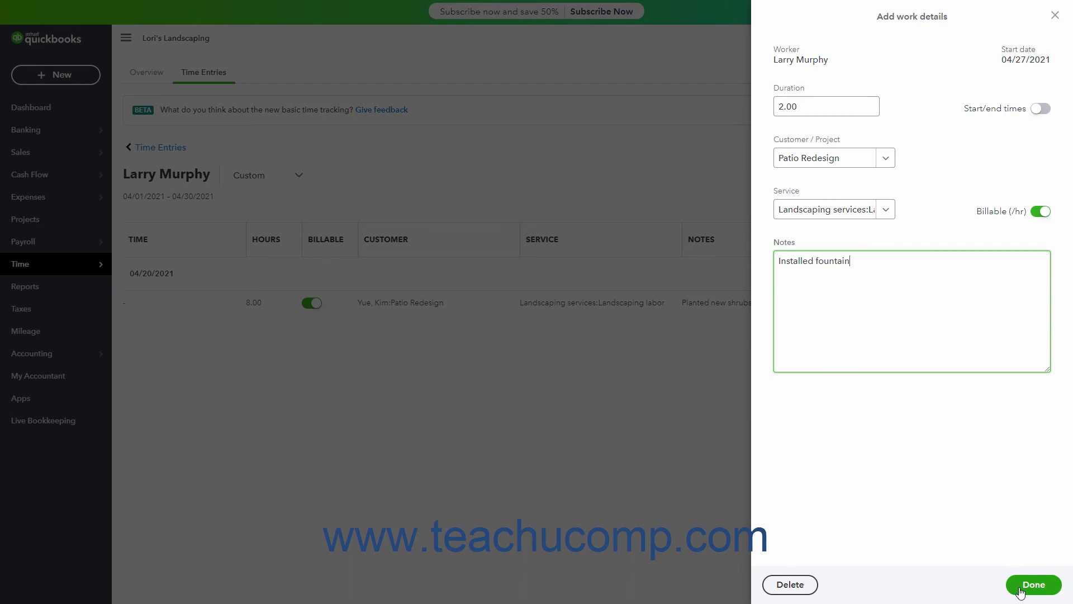
click(1021, 590)
click(1020, 591)
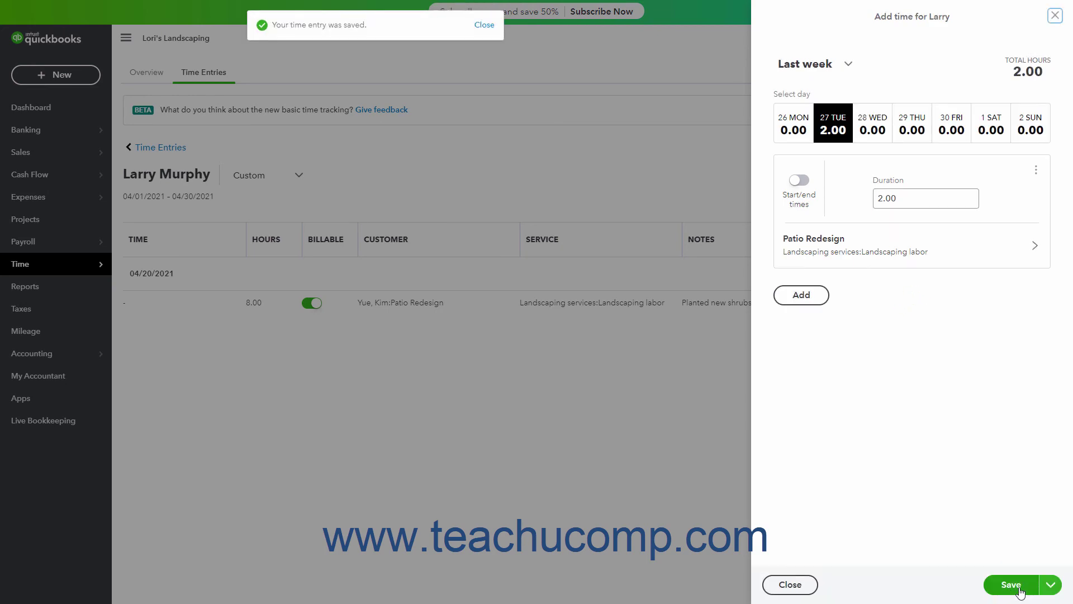
click(790, 584)
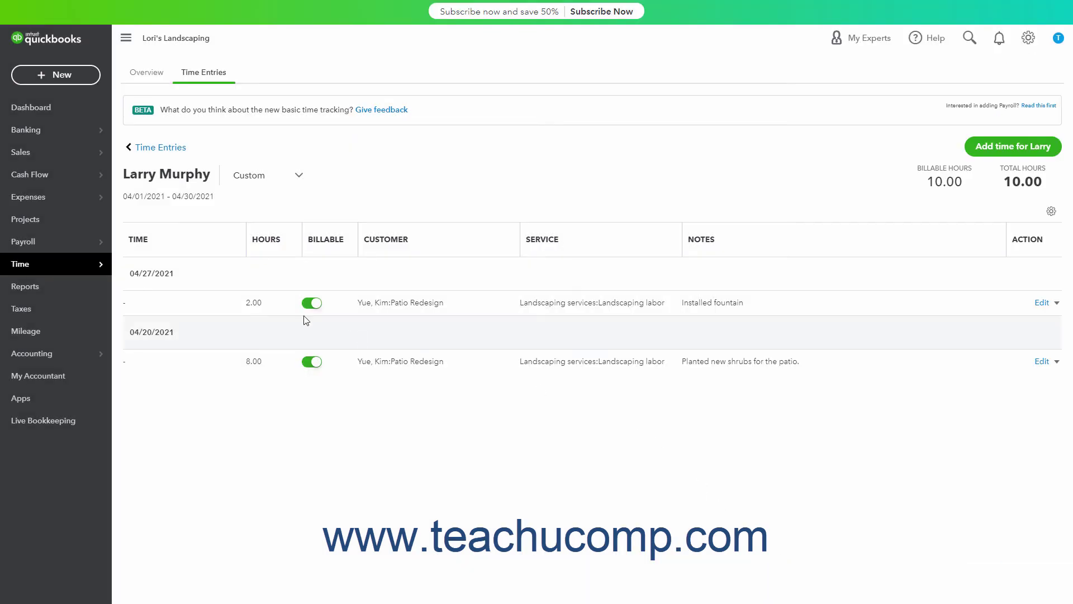
- Go back to the Projects list to see Patio Redesign's updated −7.4% margin
click(89, 223)
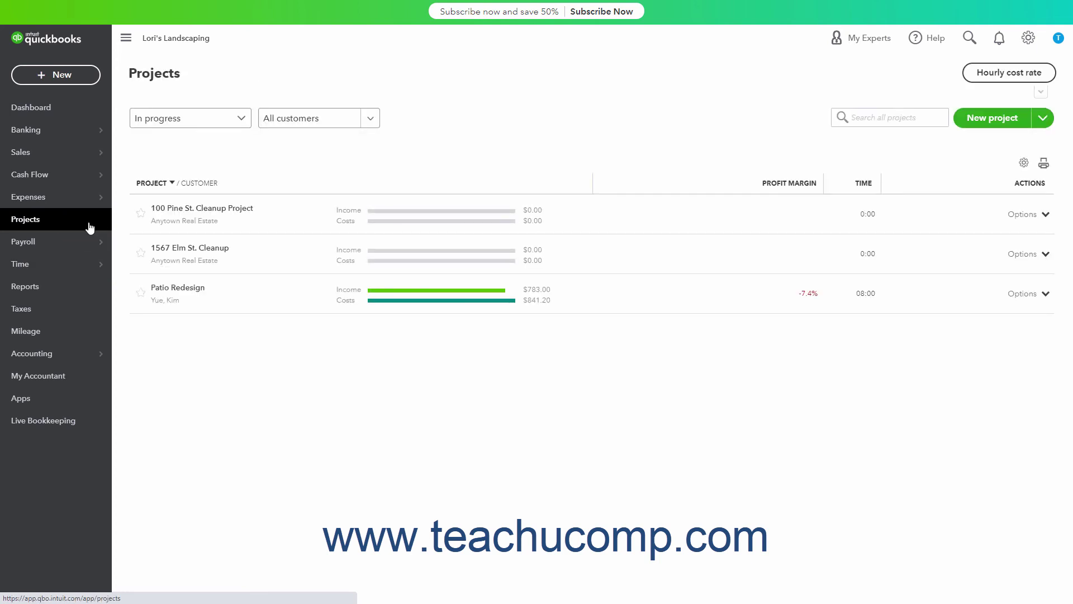
- Open Patio Redesign and view its Transactions tab listing expense 5263 and the time charge
click(236, 303)
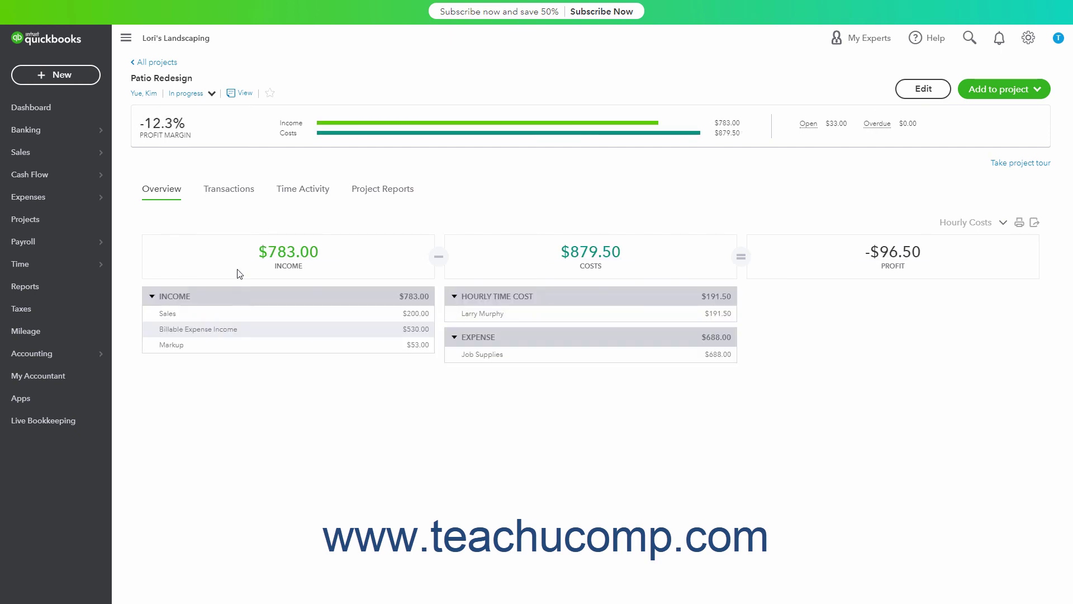
click(229, 190)
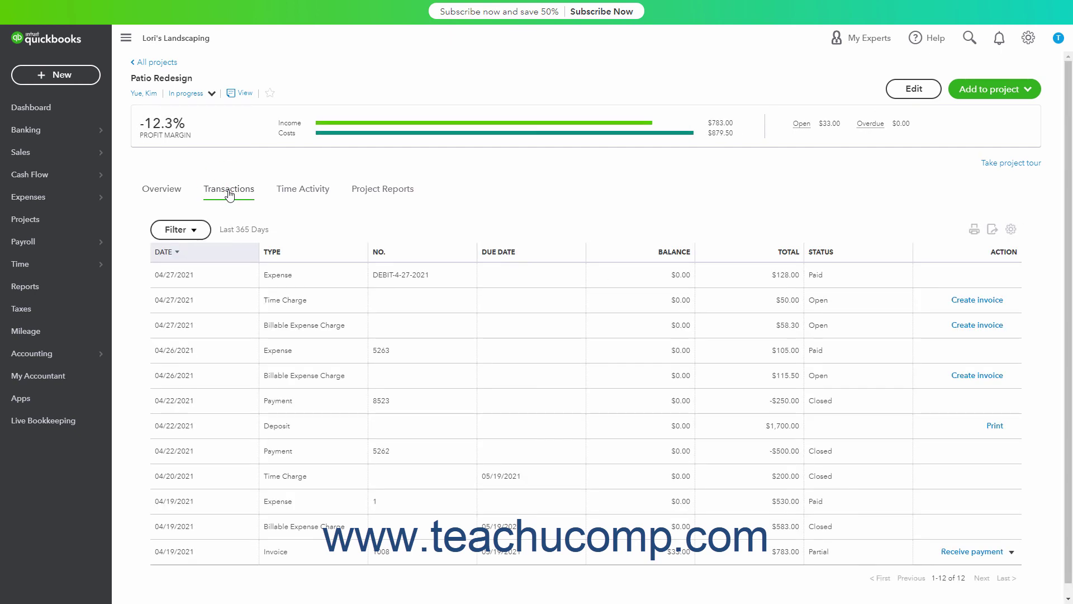